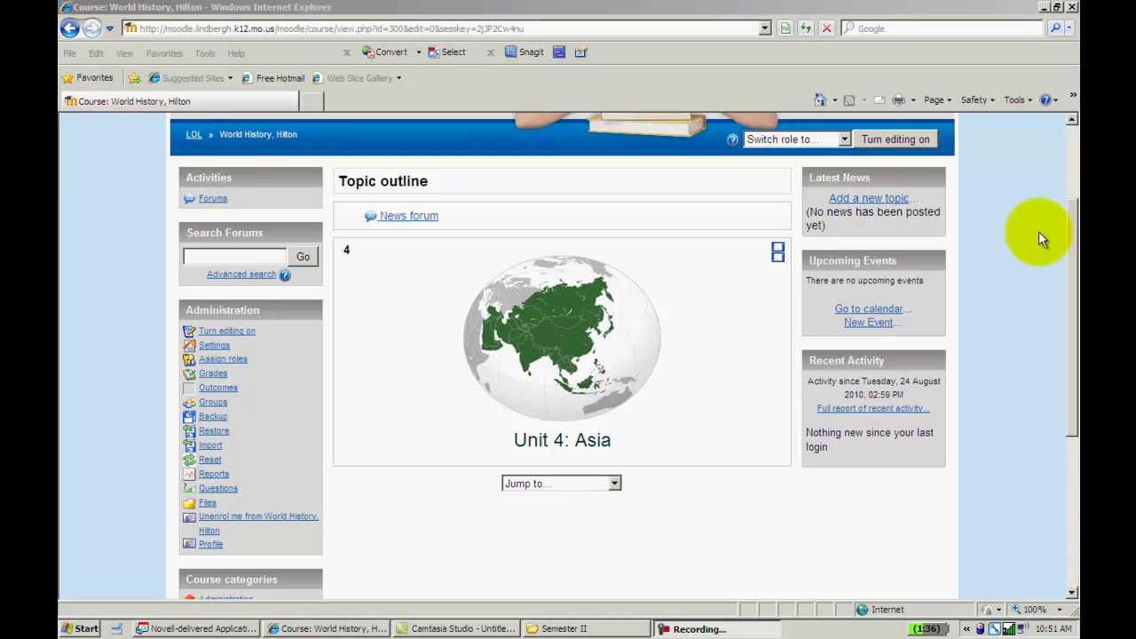
# Turn course editing on and add an Online text assignment to Unit 4.
pyautogui.click(905, 140)
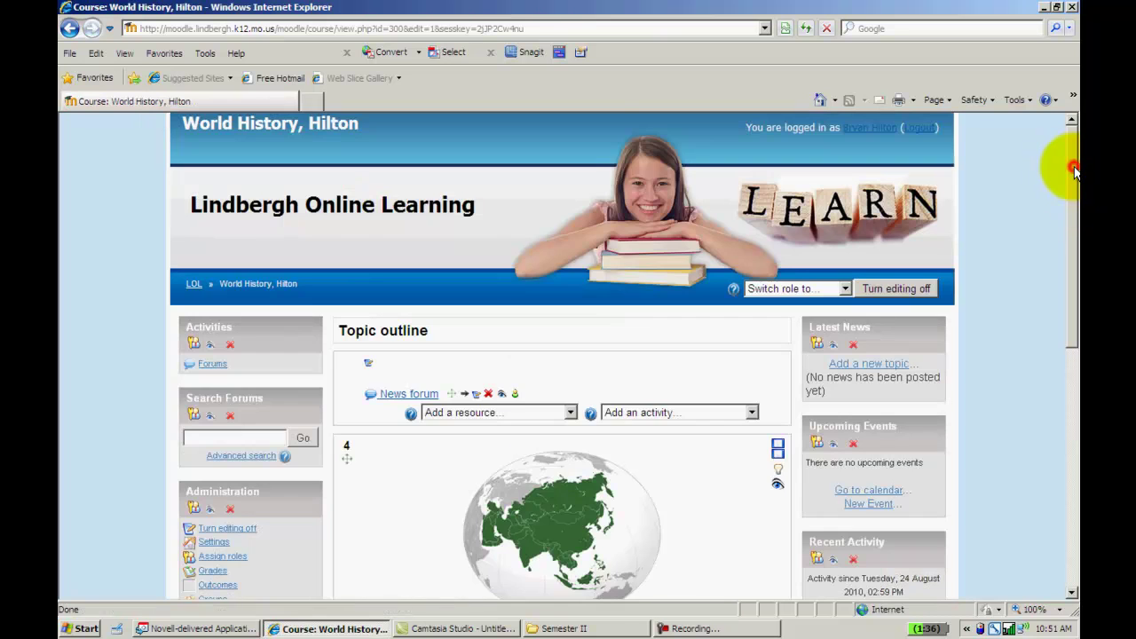
pyautogui.moveTo(1074, 169); pyautogui.dragTo(1073, 324)
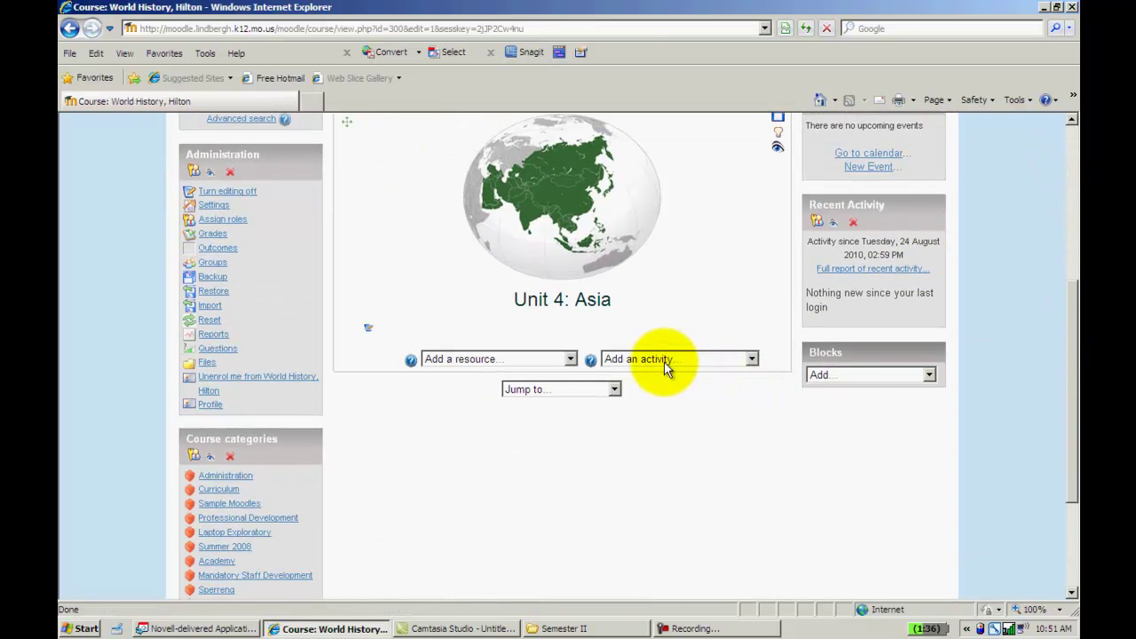
pyautogui.click(751, 359)
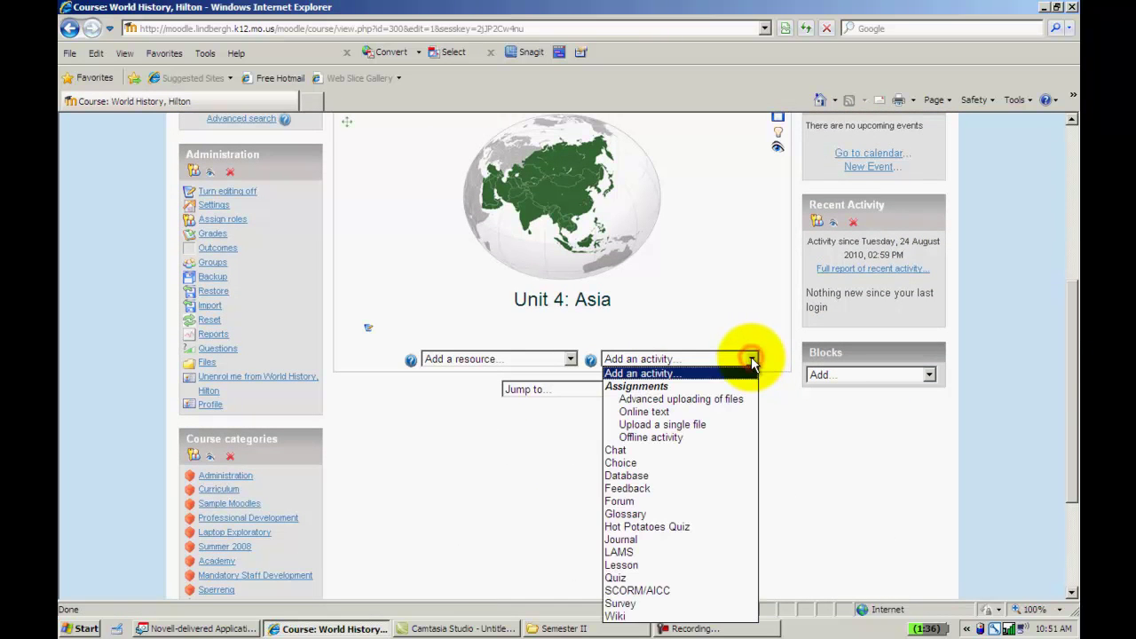
pyautogui.click(725, 414)
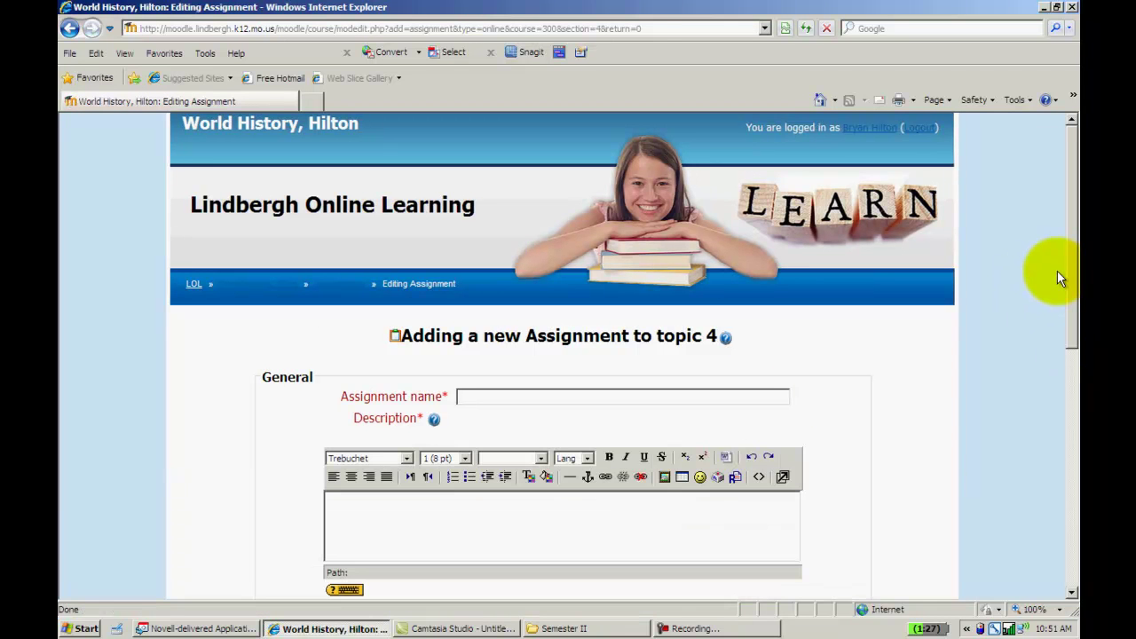
# Name the assignment 'APPARTS Questions' and paste the same text into the Description.
pyautogui.moveTo(1070, 278); pyautogui.dragTo(1071, 330)
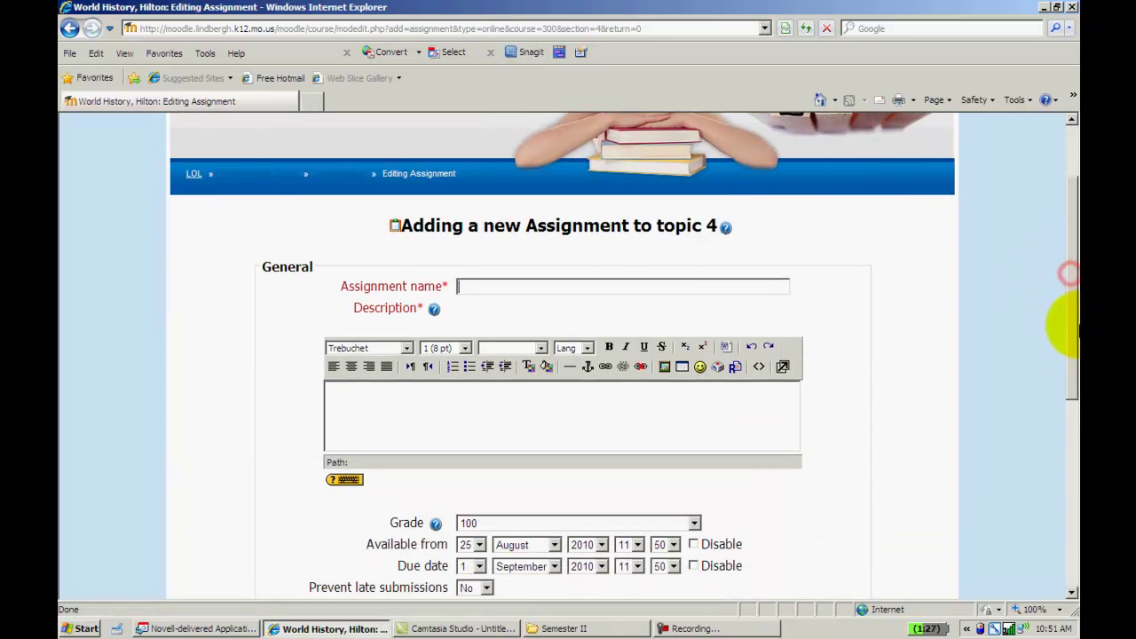
pyautogui.click(740, 278)
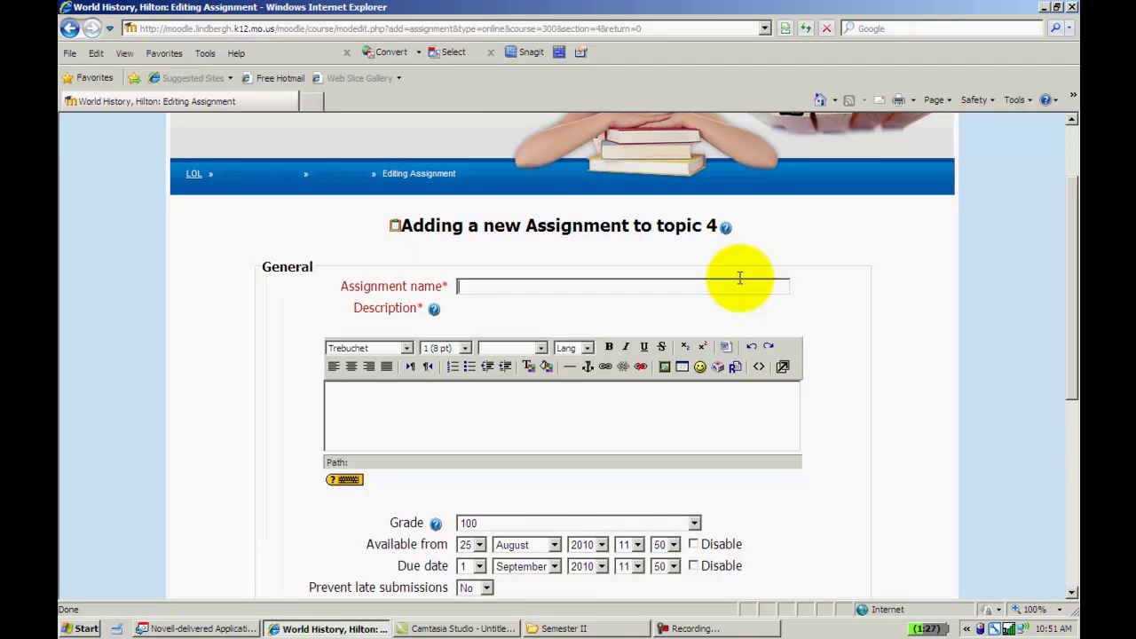
pyautogui.write('APPARTS Questions')
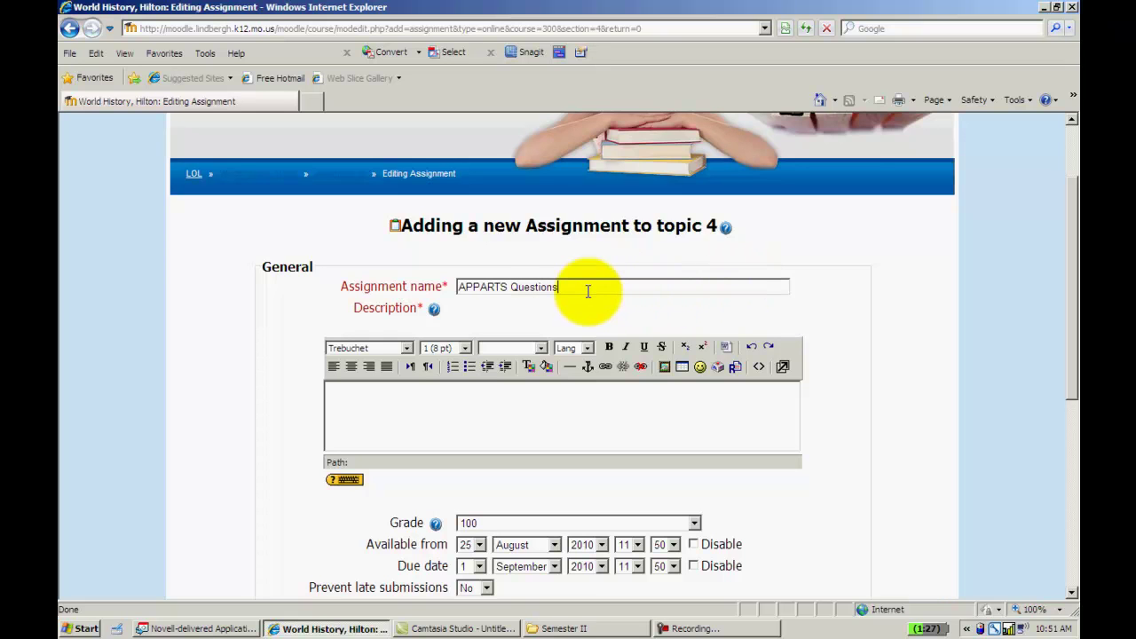
pyautogui.moveTo(565, 287); pyautogui.dragTo(460, 286)
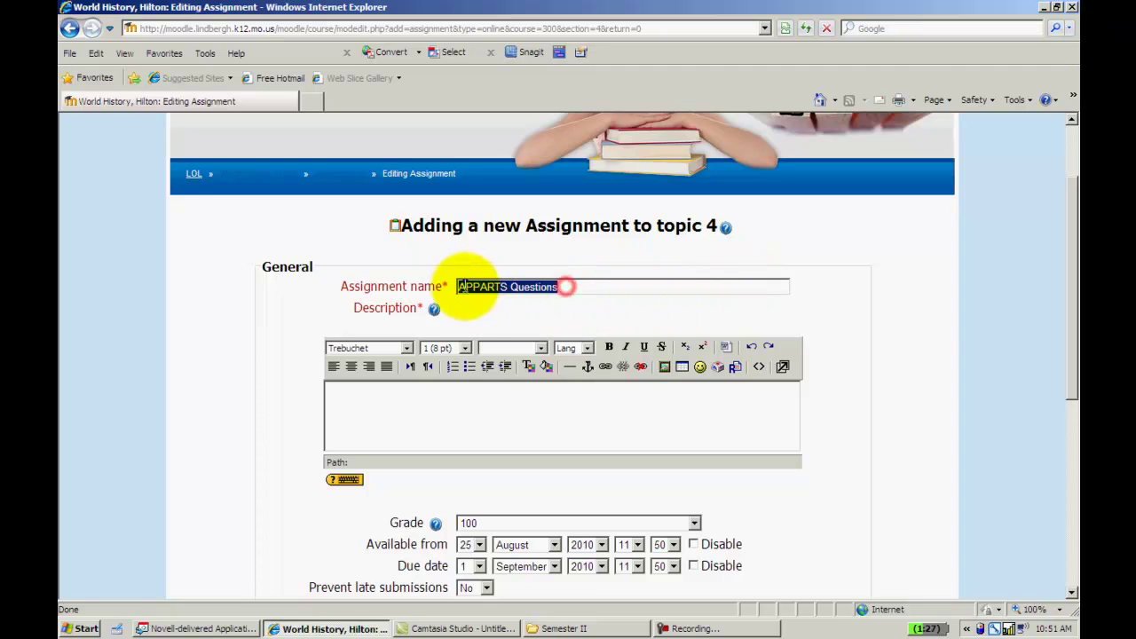
pyautogui.rightClick(469, 288)
pyautogui.click(489, 332)
pyautogui.click(444, 411)
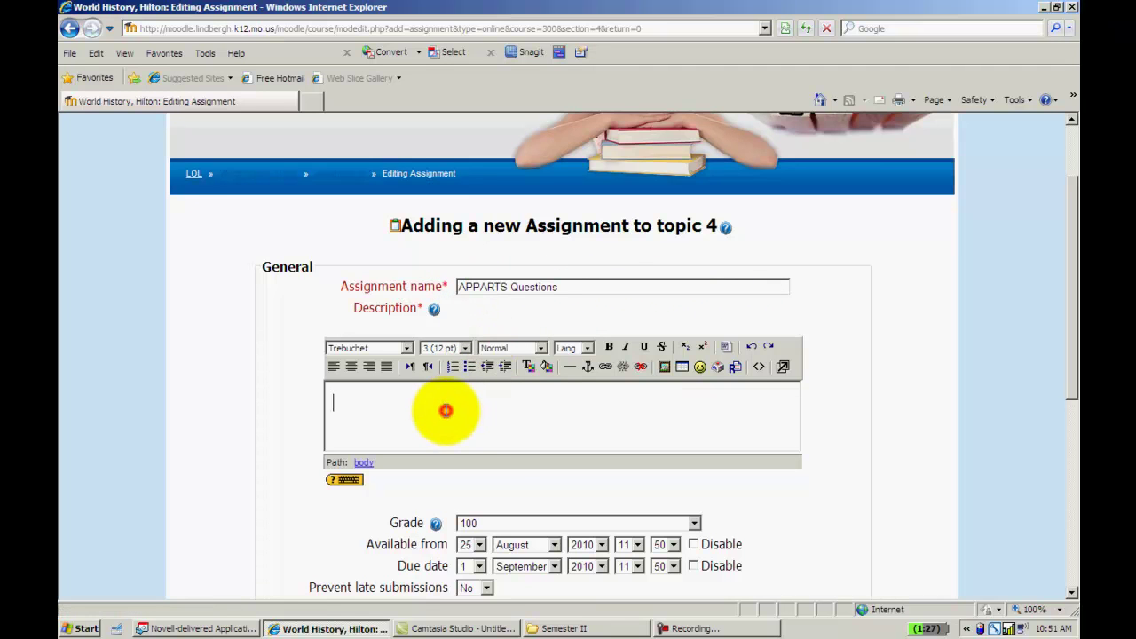
pyautogui.rightClick(447, 413)
pyautogui.click(487, 468)
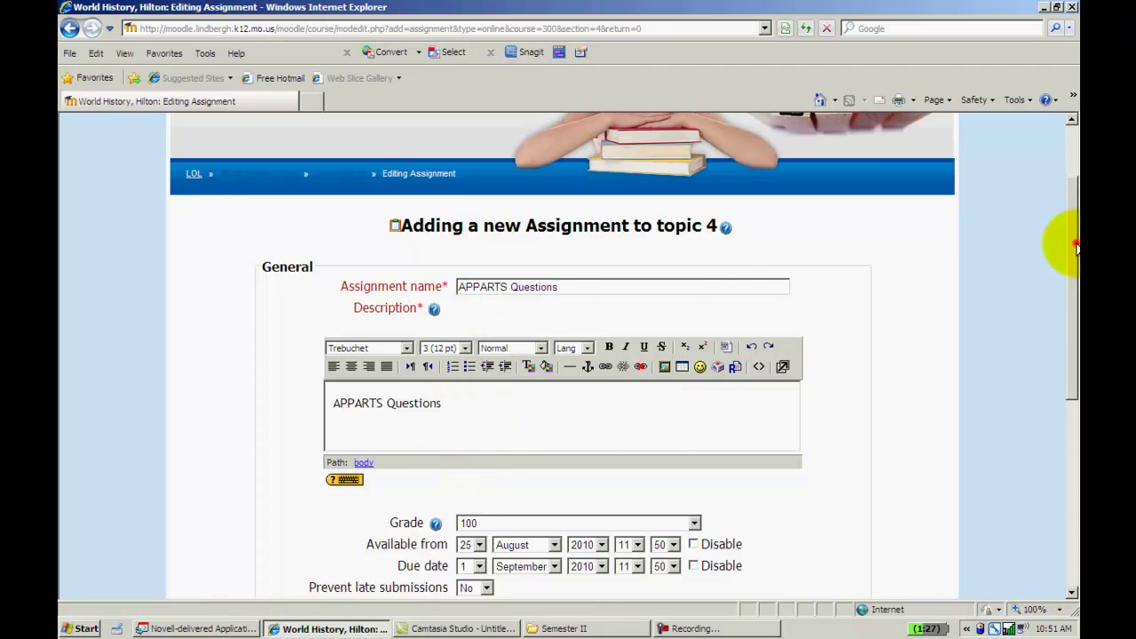
# Set the assignment's maximum grade to 20.
pyautogui.moveTo(1071, 241); pyautogui.dragTo(1071, 376)
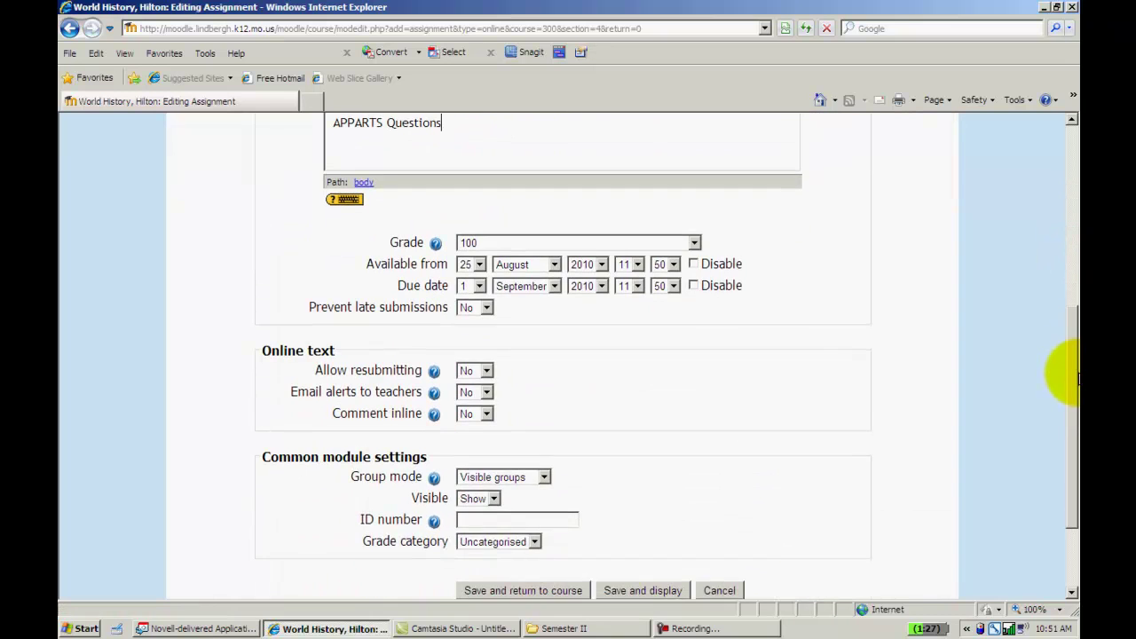
pyautogui.click(699, 246)
pyautogui.moveTo(695, 291); pyautogui.dragTo(705, 507)
pyautogui.click(642, 504)
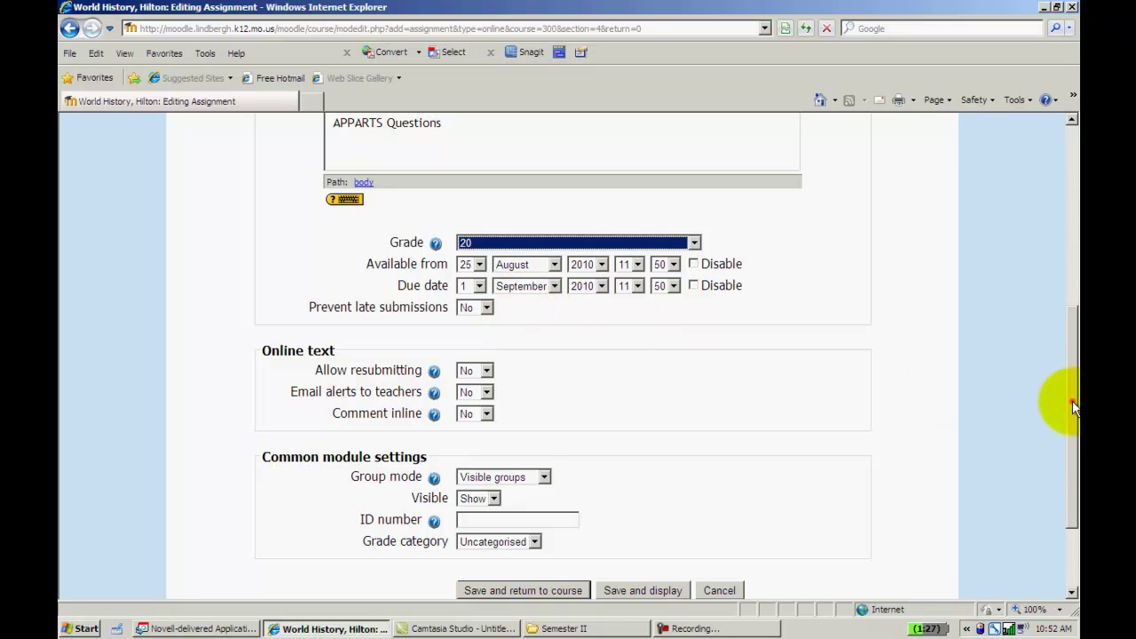
pyautogui.moveTo(1072, 401); pyautogui.dragTo(1073, 450)
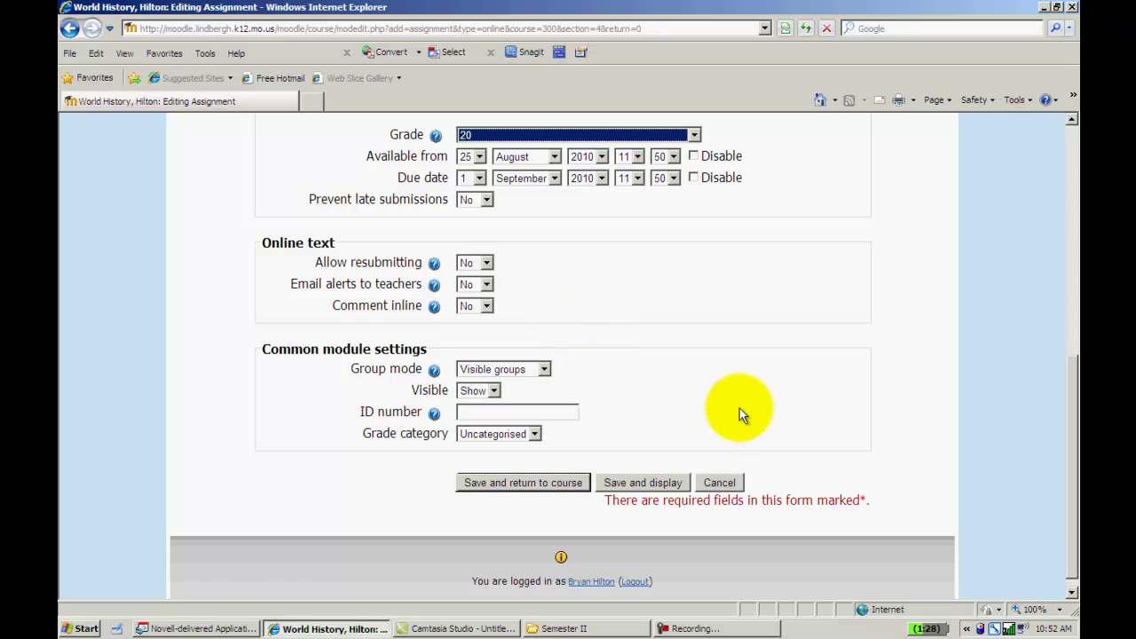
# Save the assignment, turn editing off, and open APPARTS Questions from Unit 4.
pyautogui.click(515, 485)
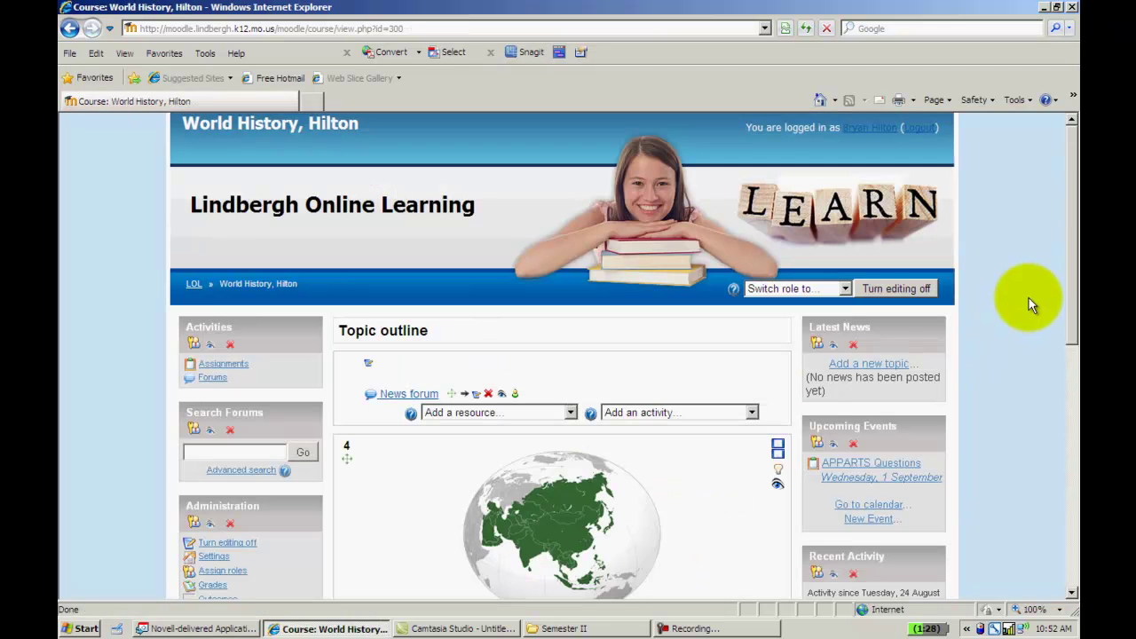
pyautogui.click(923, 289)
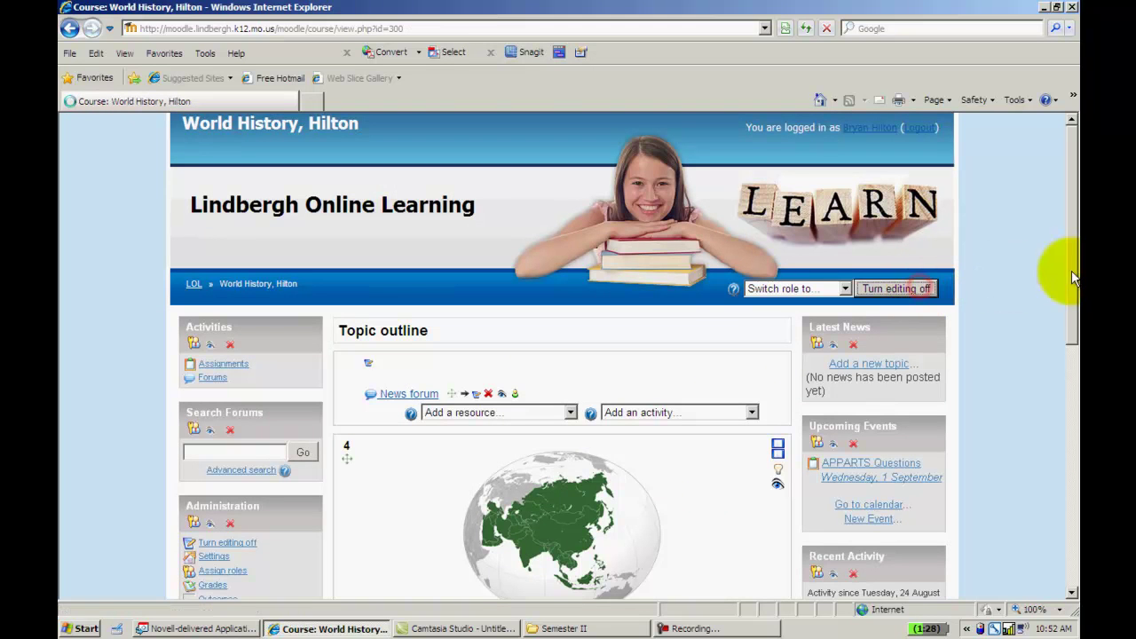
pyautogui.moveTo(1074, 242); pyautogui.dragTo(1073, 382)
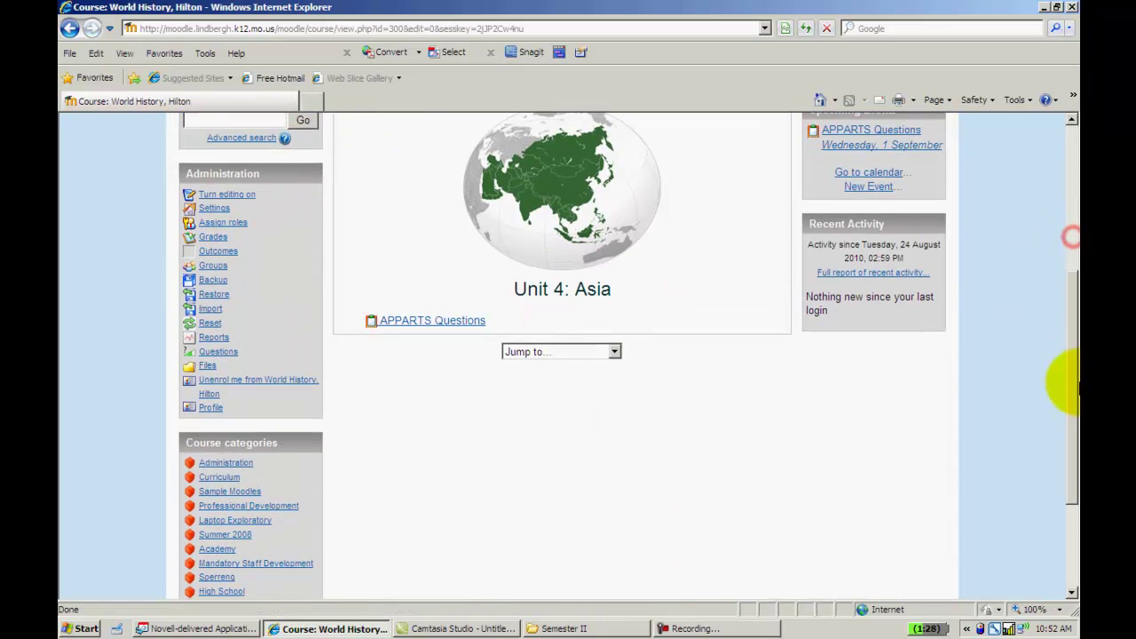
pyautogui.click(417, 325)
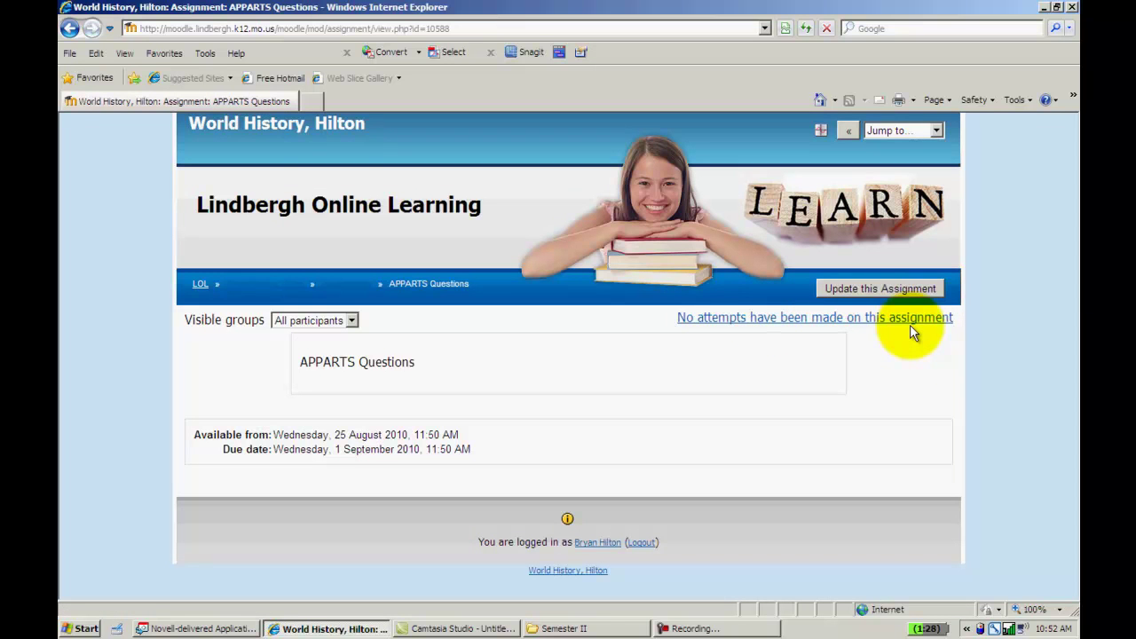
# Switch the World History course to the Student role and open APPARTS Questions in Unit 4.
pyautogui.click(68, 29)
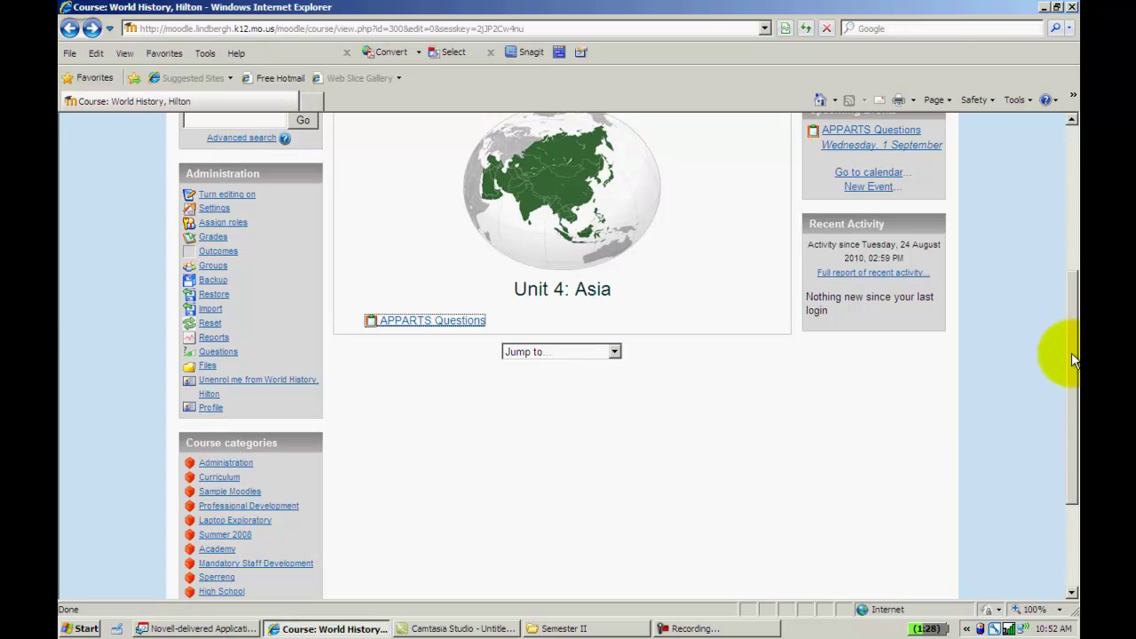
pyautogui.moveTo(1073, 358); pyautogui.dragTo(1072, 254)
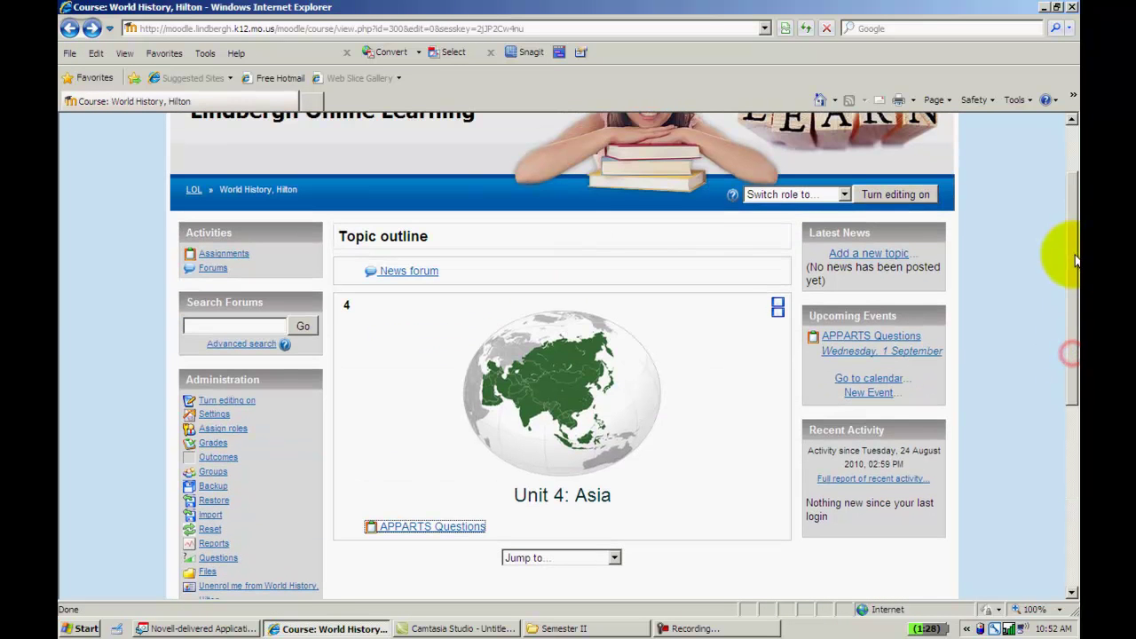
pyautogui.click(842, 196)
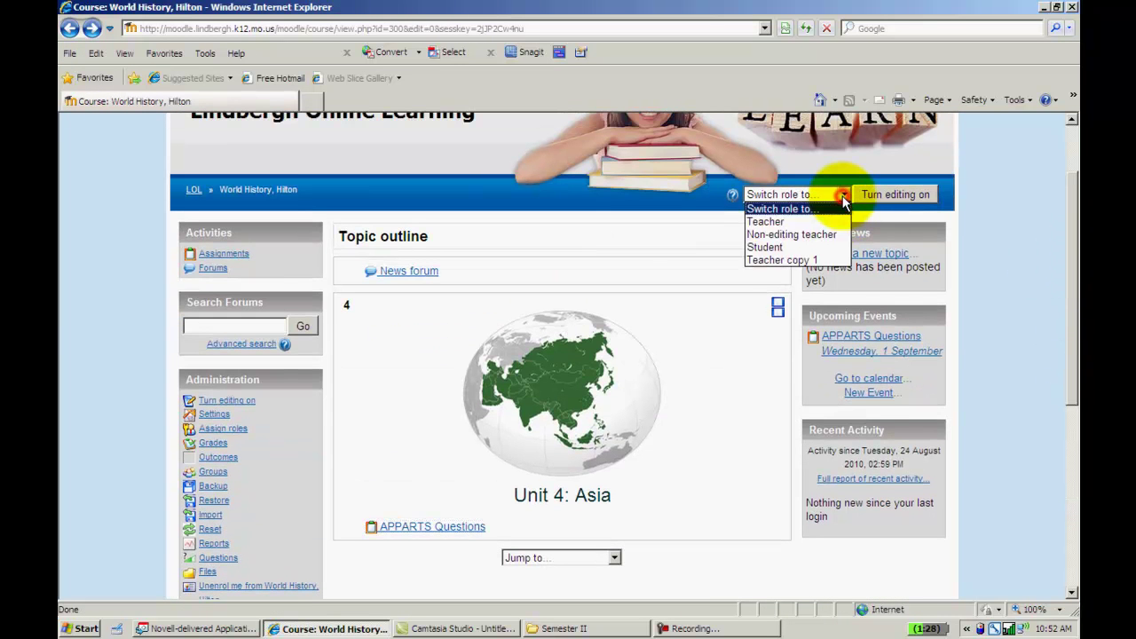
pyautogui.click(819, 247)
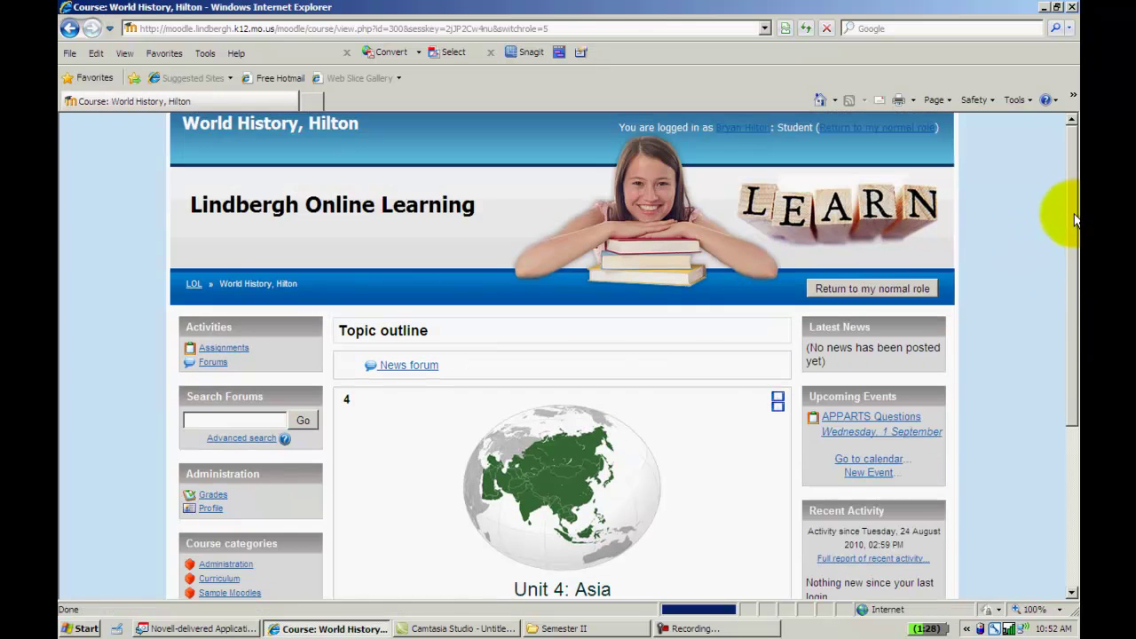
pyautogui.moveTo(1072, 222); pyautogui.dragTo(1053, 274)
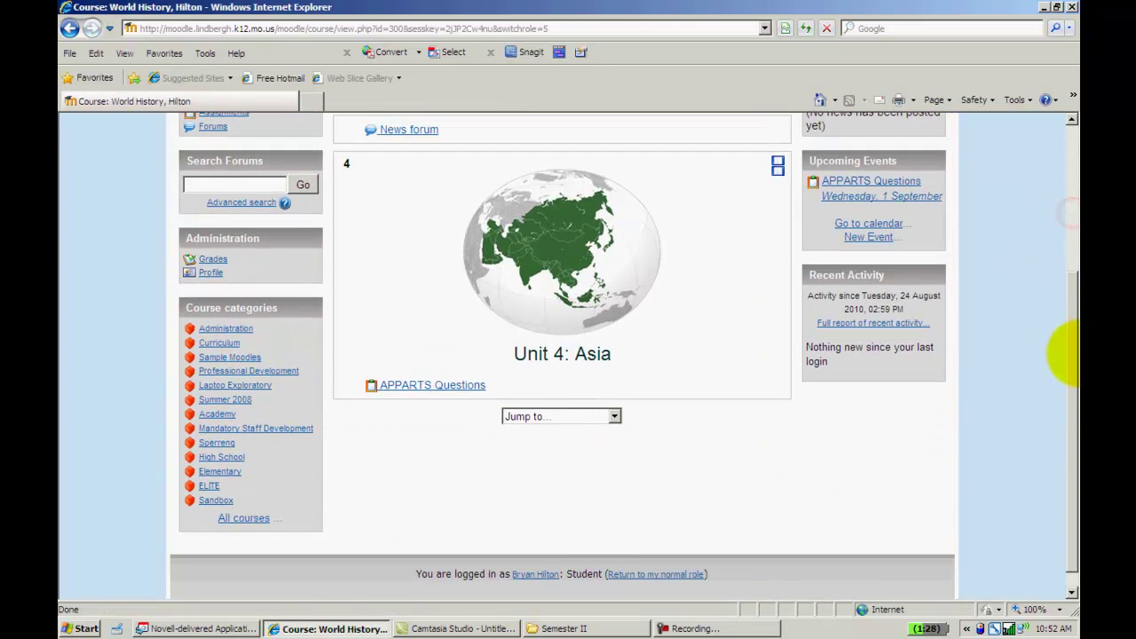
pyautogui.click(466, 386)
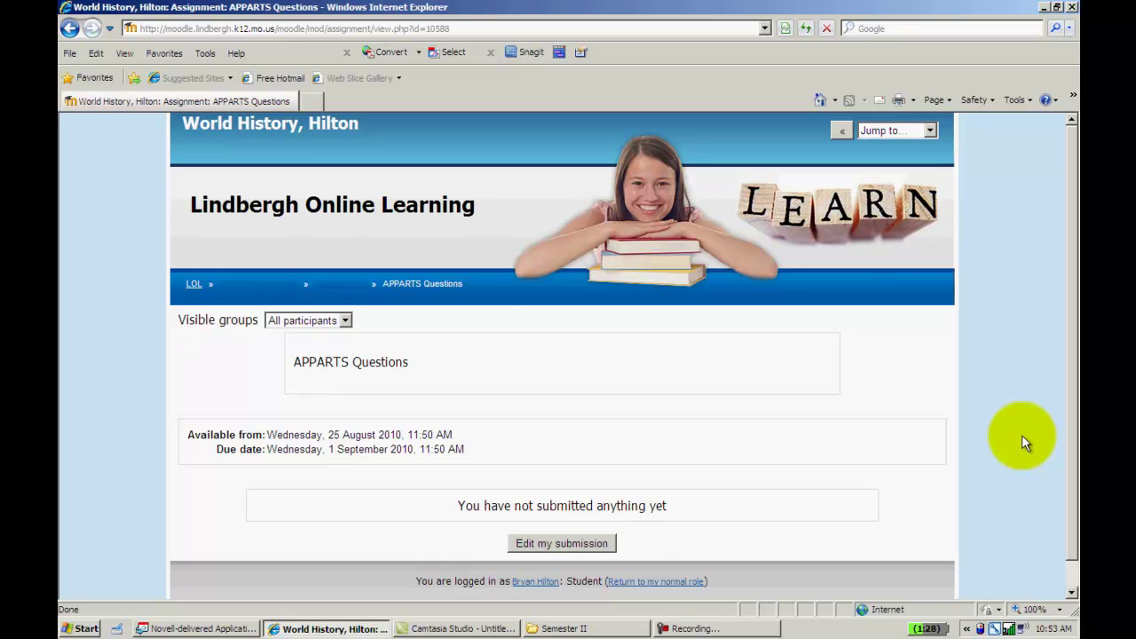
# Edit the submission to contain two lines, '1.' and '2.', and save it.
pyautogui.click(587, 546)
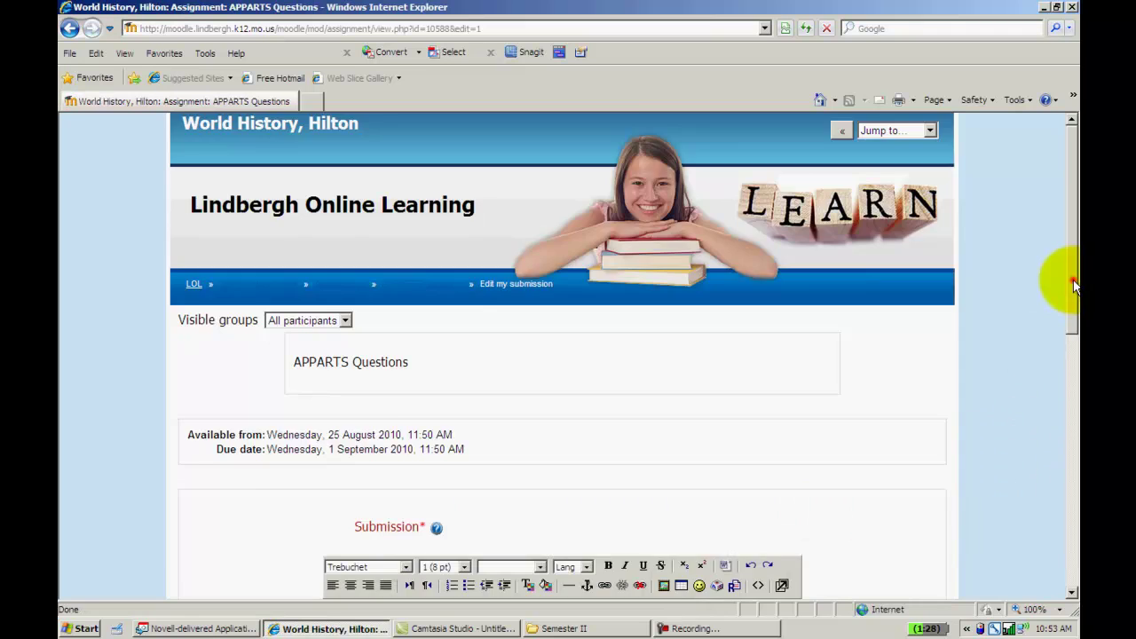
pyautogui.moveTo(1073, 279); pyautogui.dragTo(1073, 469)
pyautogui.click(475, 296)
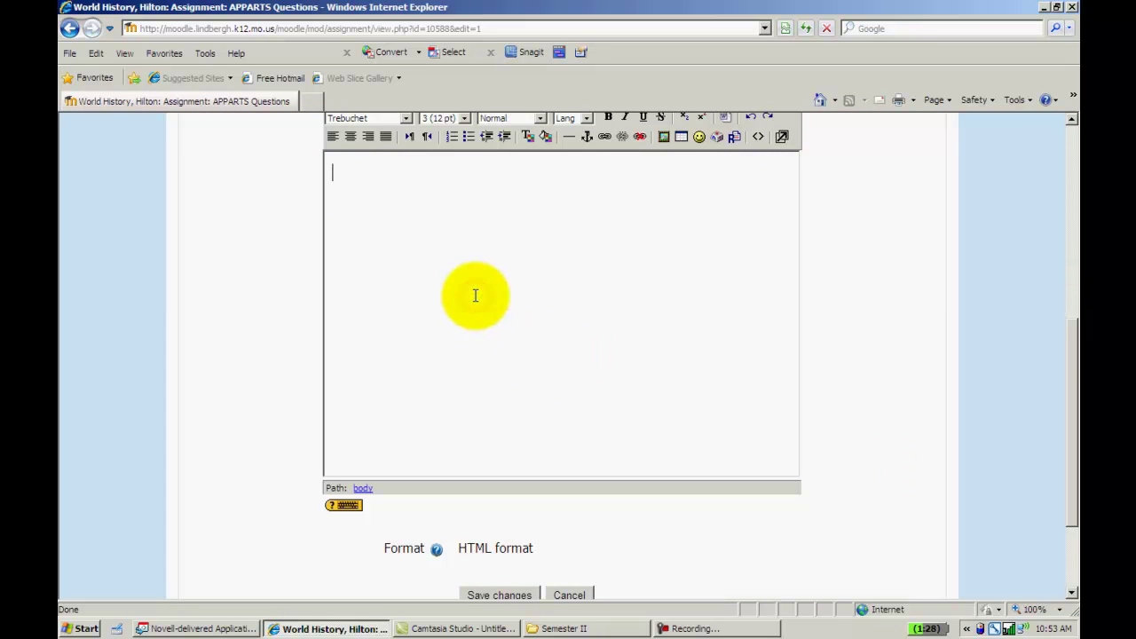
pyautogui.write('1.')
pyautogui.press('Return')
pyautogui.write('2.')
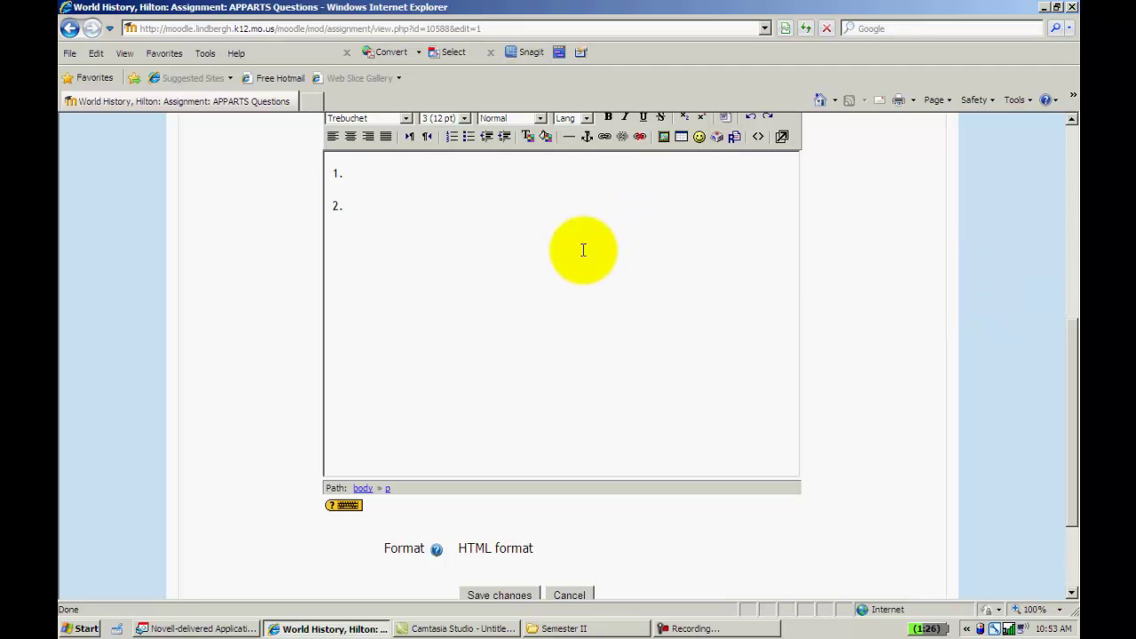
pyautogui.moveTo(1075, 393); pyautogui.dragTo(1075, 464)
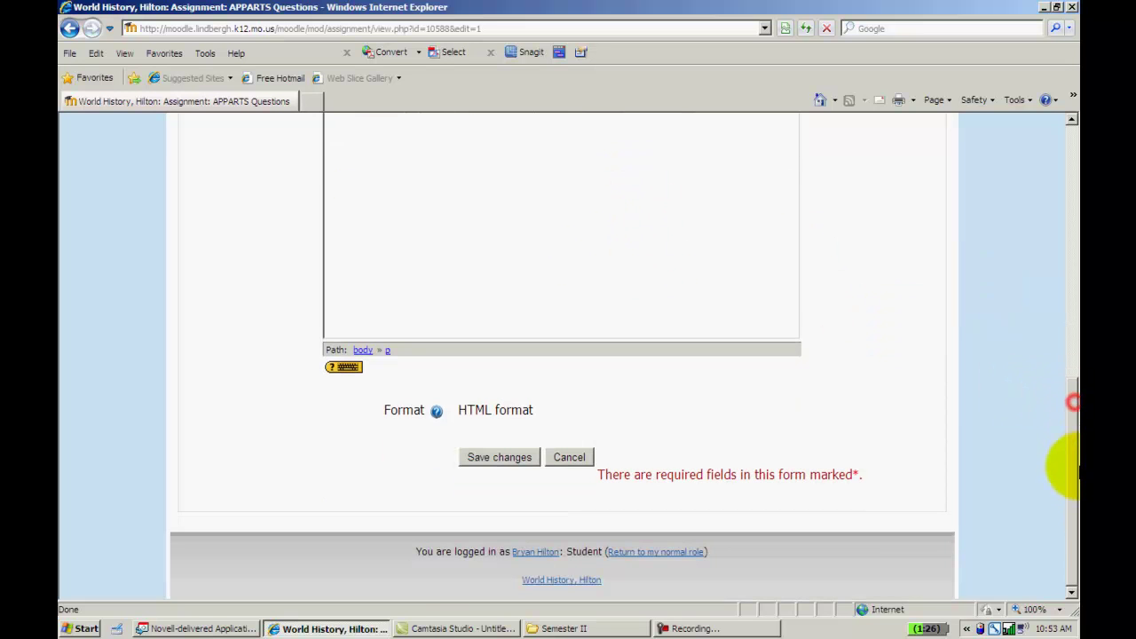
pyautogui.click(519, 458)
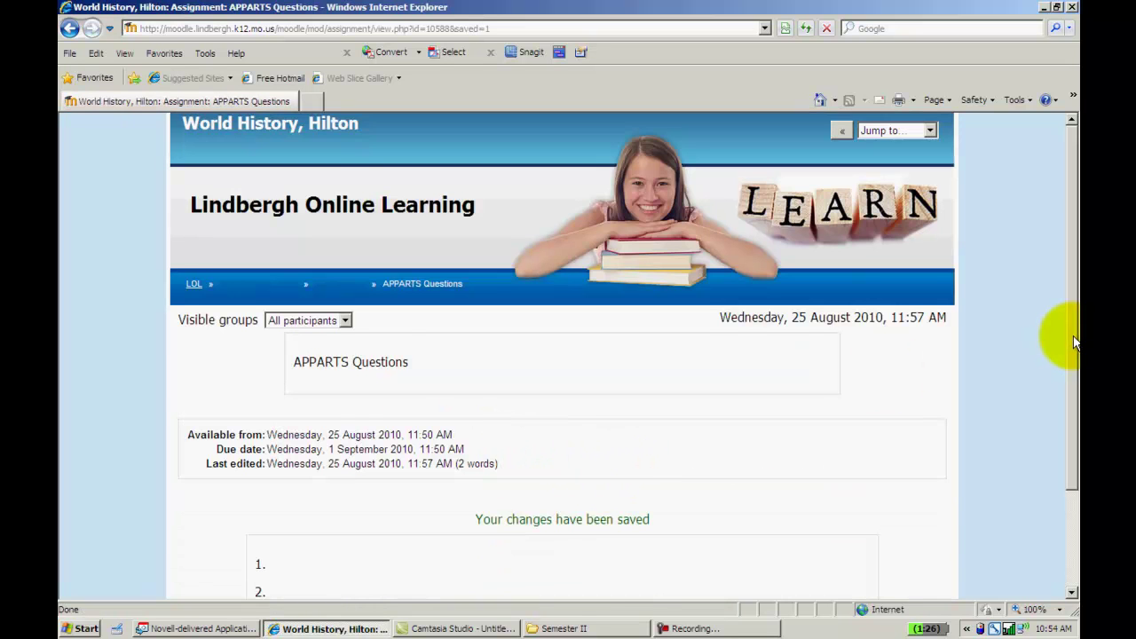
# Go back to the course page and return to the normal teacher role.
pyautogui.moveTo(1075, 342); pyautogui.dragTo(1076, 460)
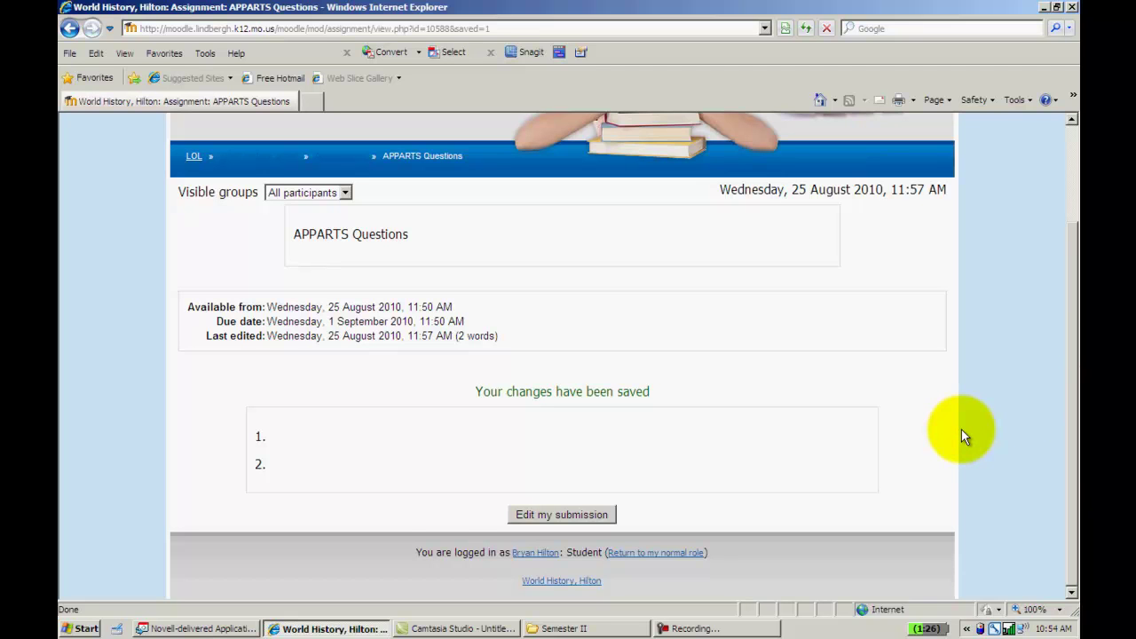
pyautogui.click(274, 157)
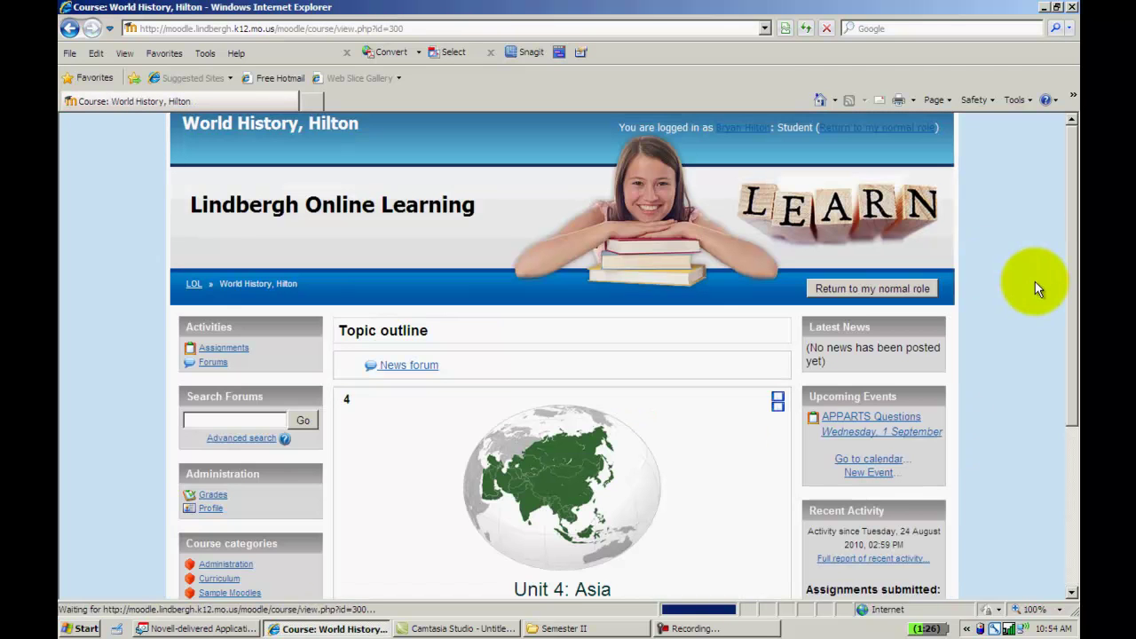
pyautogui.click(847, 289)
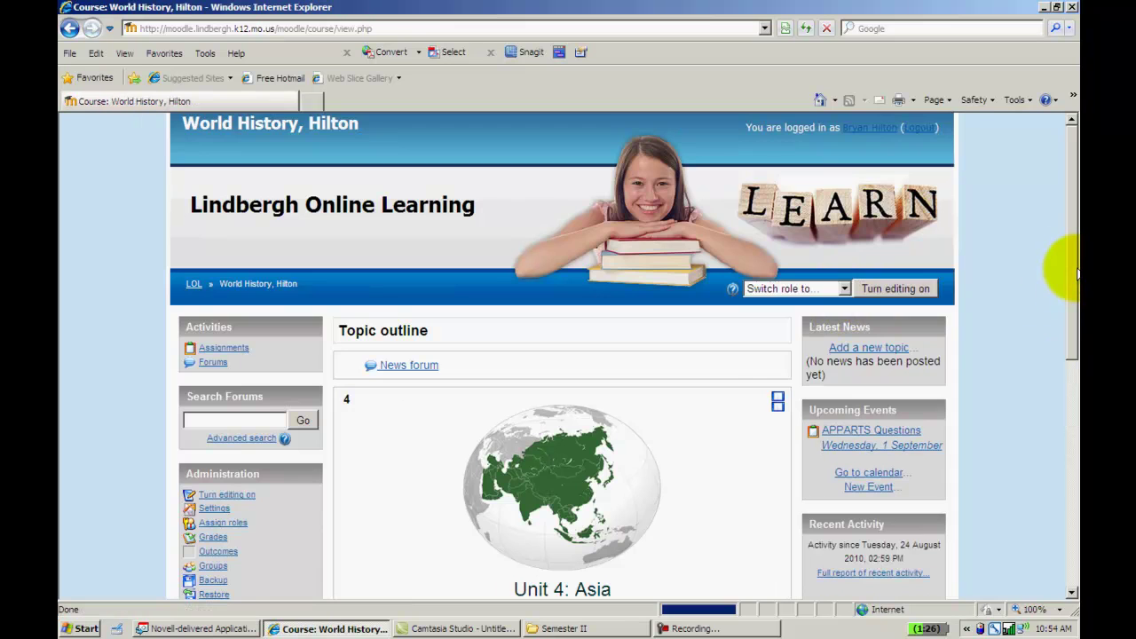
# Review APPARTS Questions as teacher with All participants kept, then return to World History.
pyautogui.scroll(-3, 1071, 252)
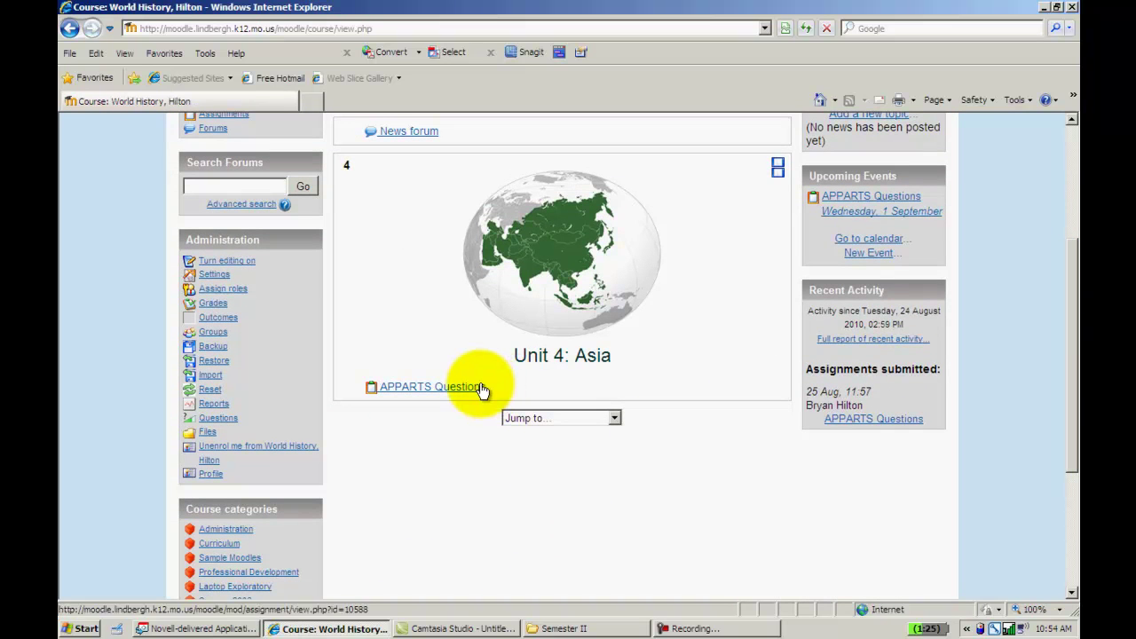
pyautogui.click(477, 391)
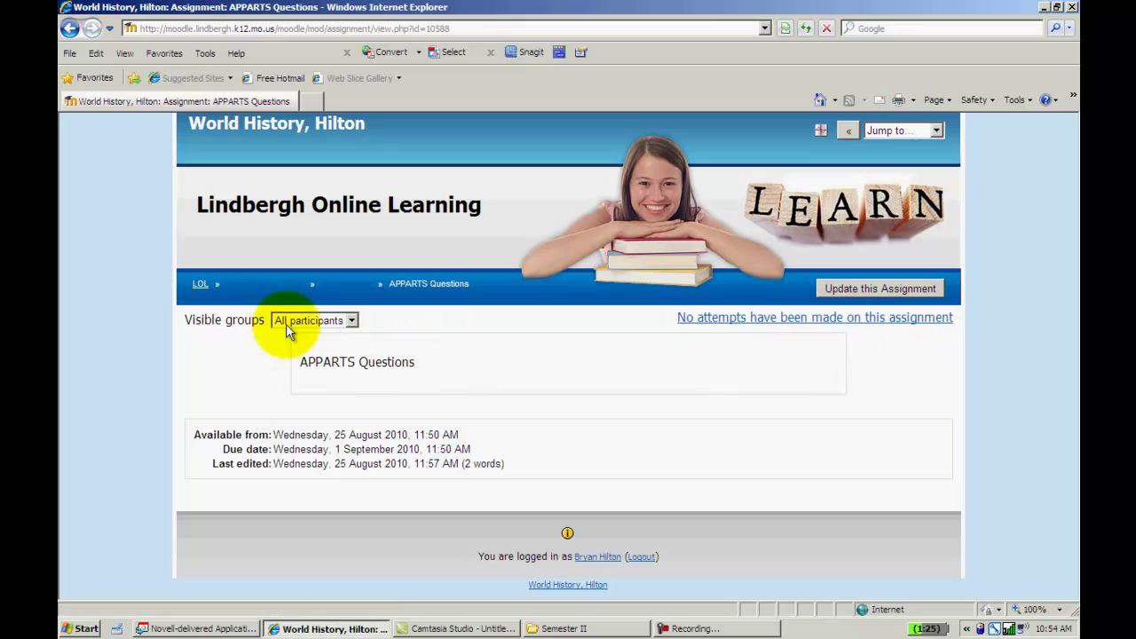
pyautogui.click(350, 322)
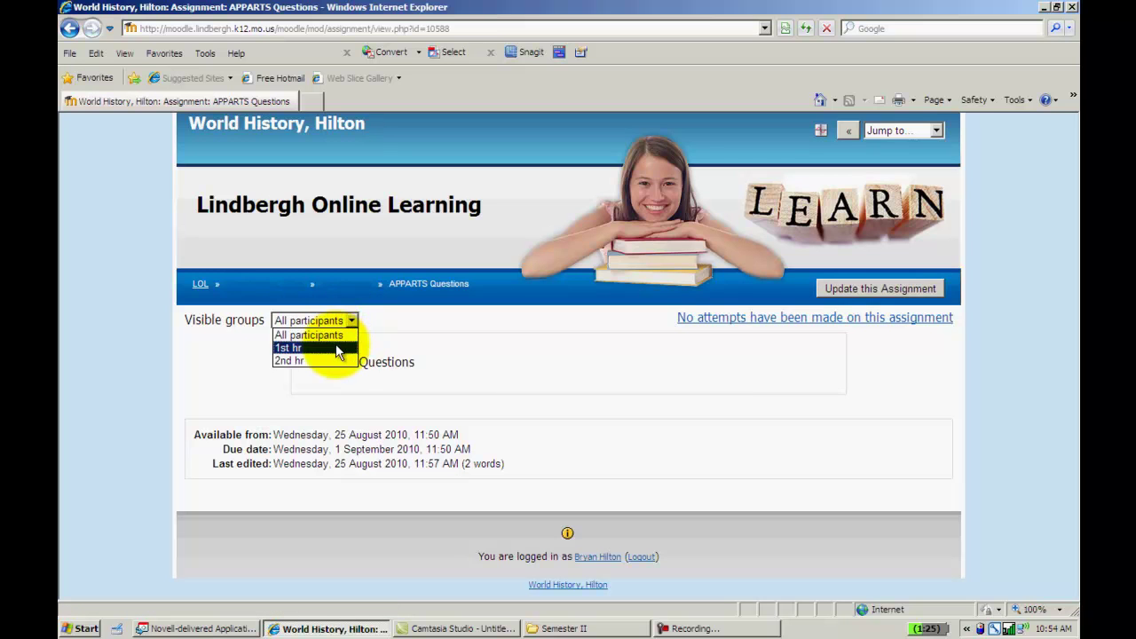
pyautogui.click(437, 317)
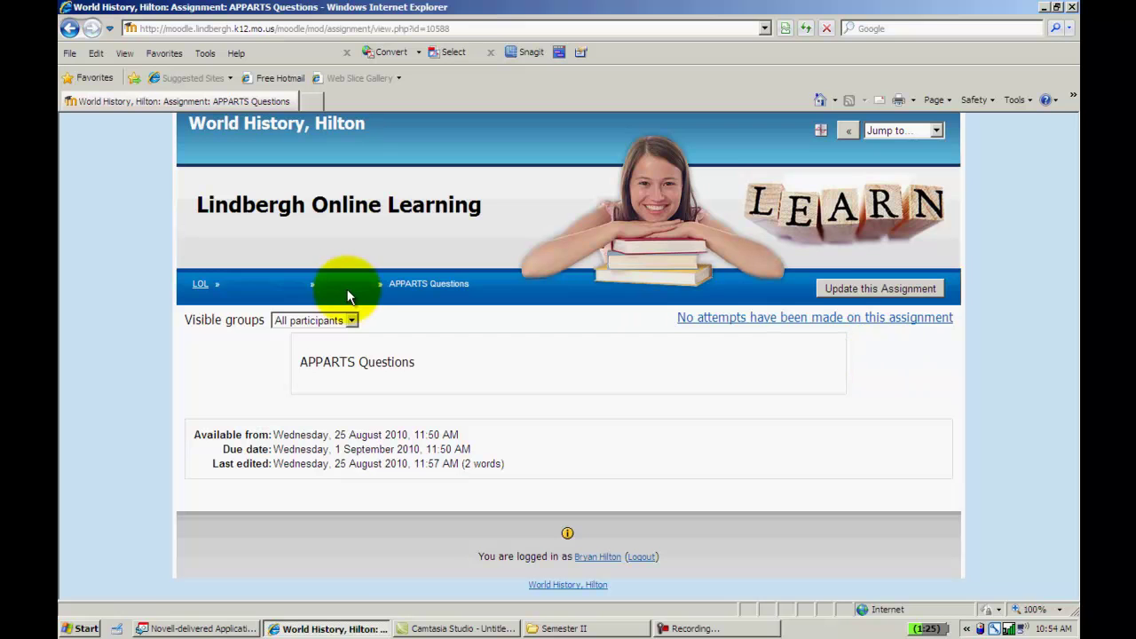
pyautogui.click(256, 284)
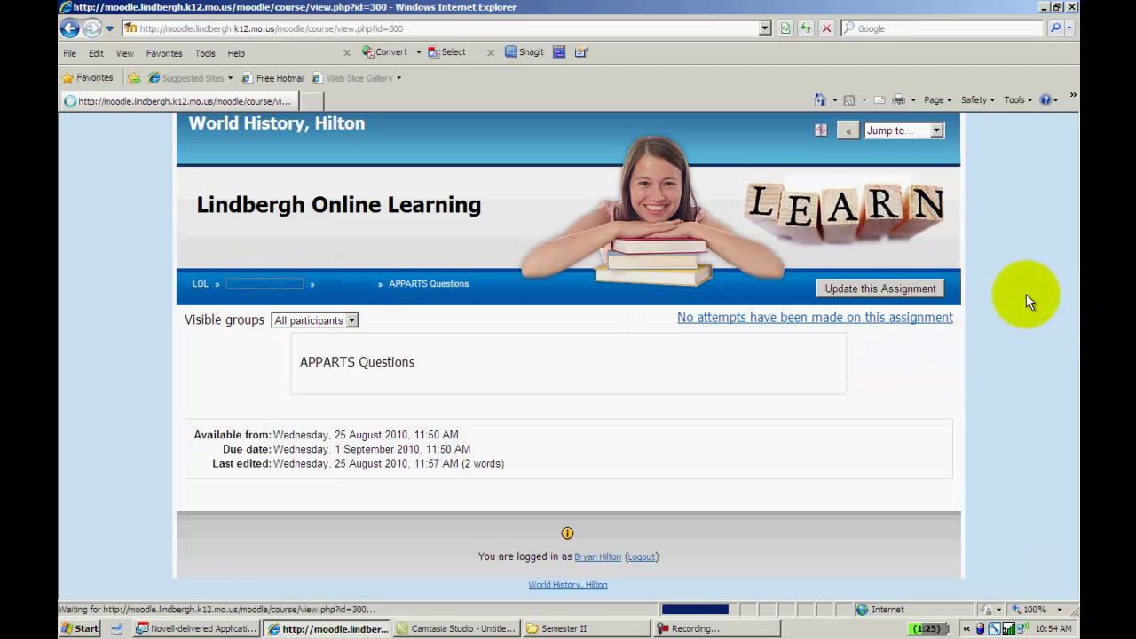